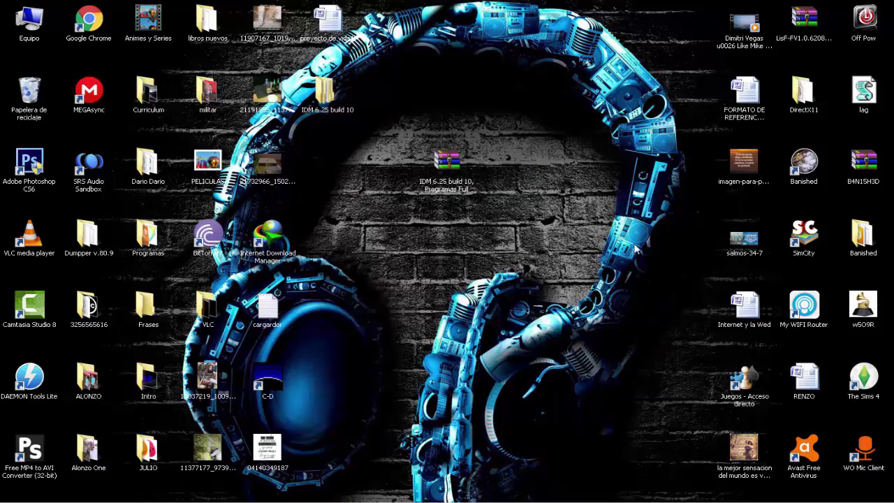
Step: Run the idman625build10 installer as administrator from the instalador folder inside the desktop folder IDM 6.25 build 10
{"action": "double_click", "coordinate": [323, 102]}
{"action": "left_click_drag", "start_coordinate": [254, 254], "coordinate": [174, 10]}
{"action": "left_click", "coordinate": [261, 228]}
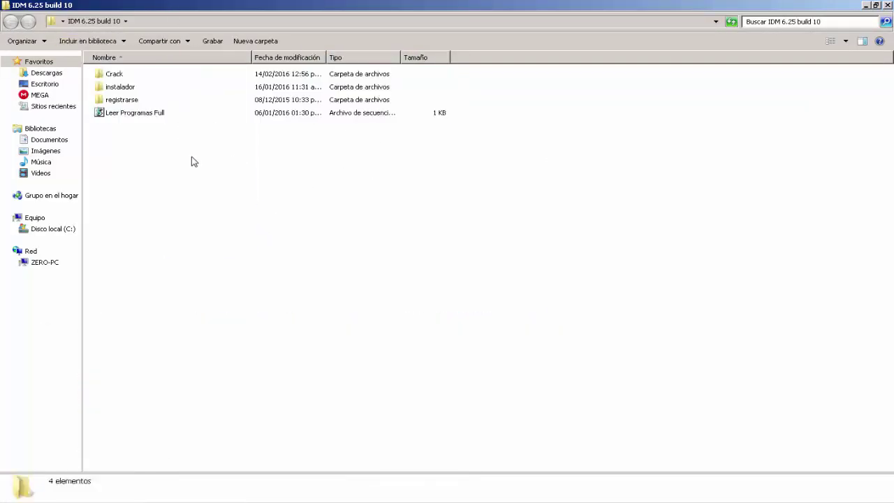
{"action": "double_click", "coordinate": [136, 92]}
{"action": "left_click", "coordinate": [140, 77]}
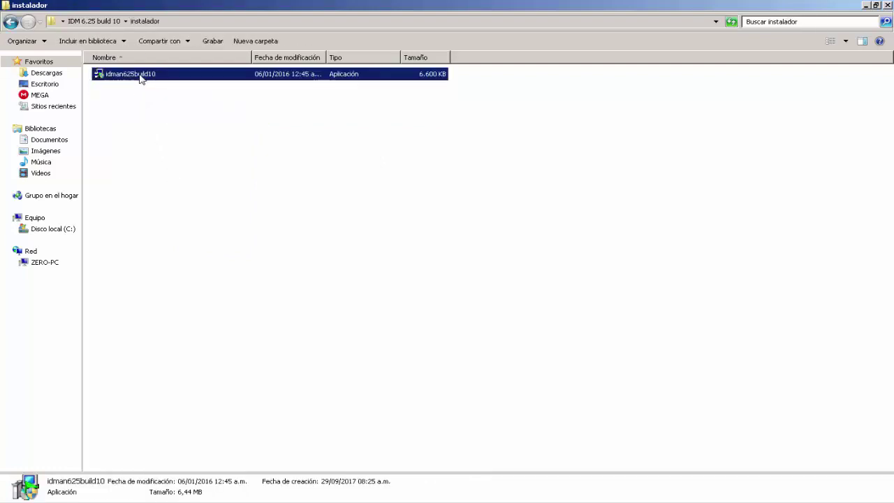
{"action": "right_click", "coordinate": [140, 77]}
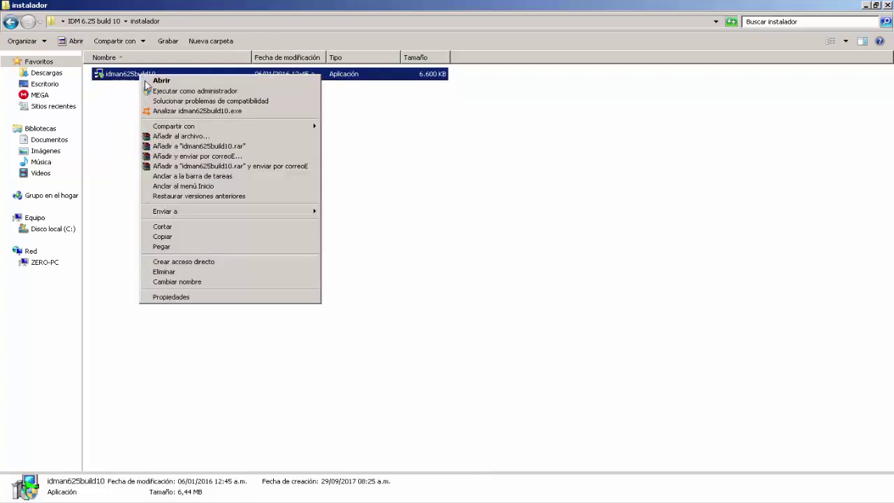
{"action": "left_click", "coordinate": [178, 92]}
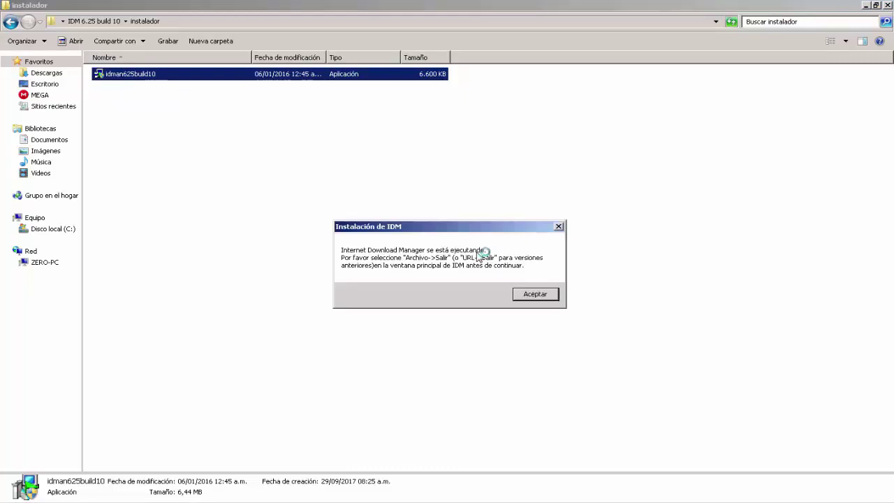
Step: Go through the Internet Download Manager setup wizard, accepting the licence and keeping the default destination folder and desktop icon
{"action": "left_click", "coordinate": [533, 297]}
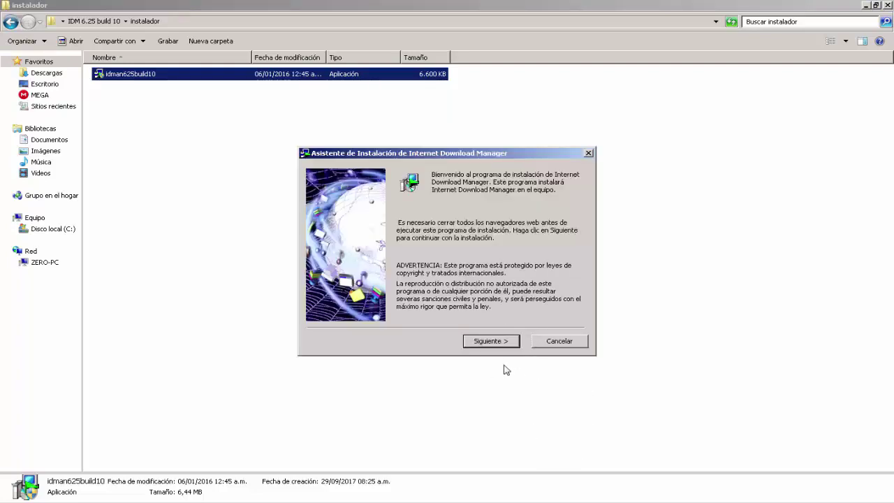
{"action": "left_click", "coordinate": [492, 341]}
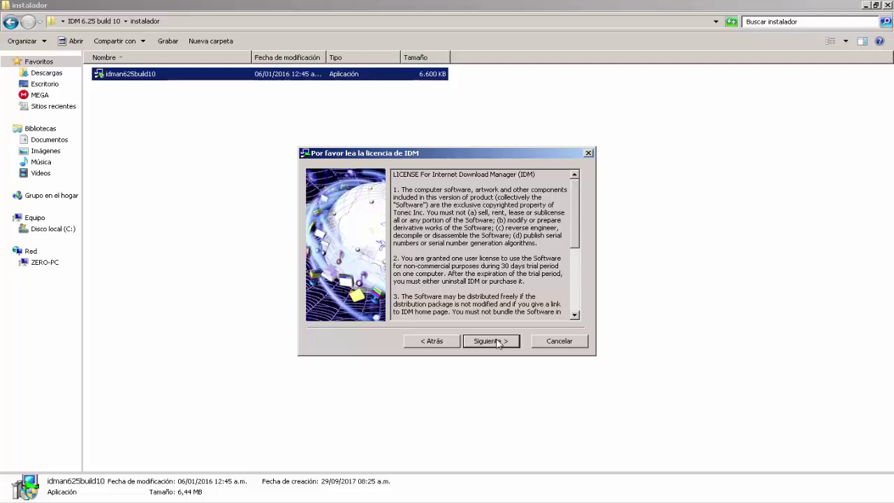
{"action": "left_click_drag", "start_coordinate": [580, 214], "coordinate": [572, 273]}
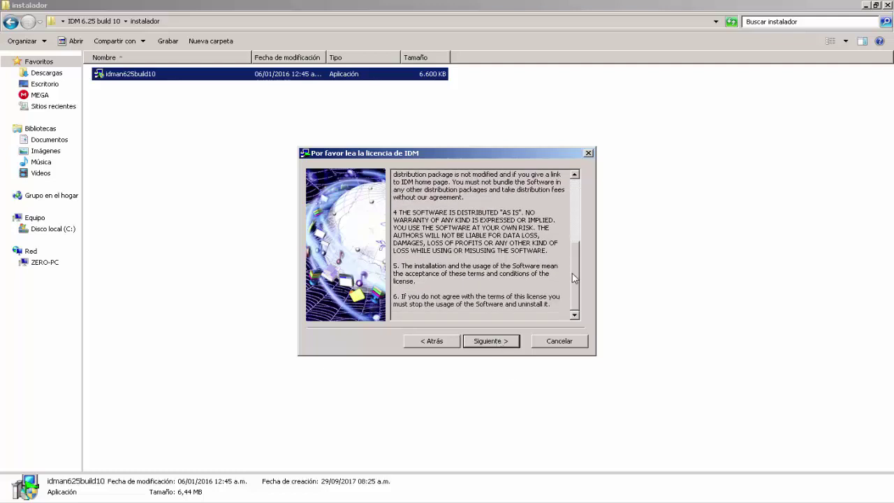
{"action": "left_click", "coordinate": [507, 341]}
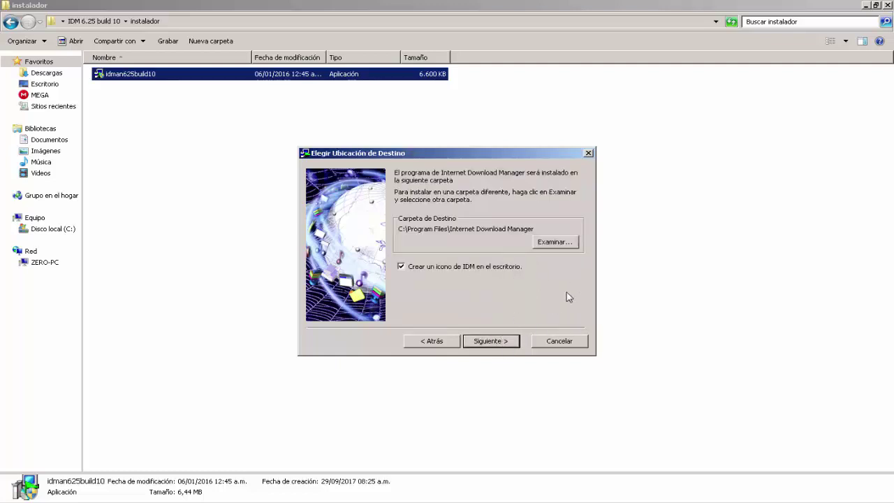
{"action": "left_click", "coordinate": [494, 344]}
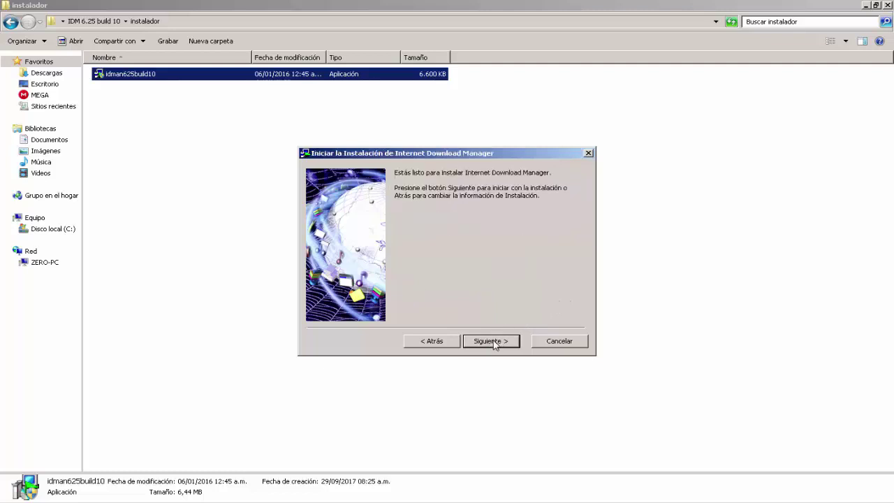
{"action": "left_click", "coordinate": [495, 342]}
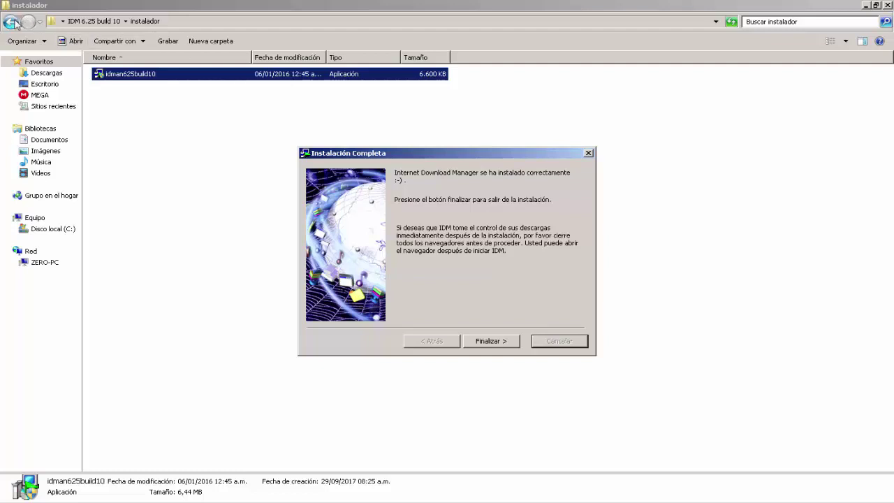
Step: Copy the IDMan and IDMGrHlp files from the Crack folder inside IDM 6.25 build 10
{"action": "key", "text": "Return"}
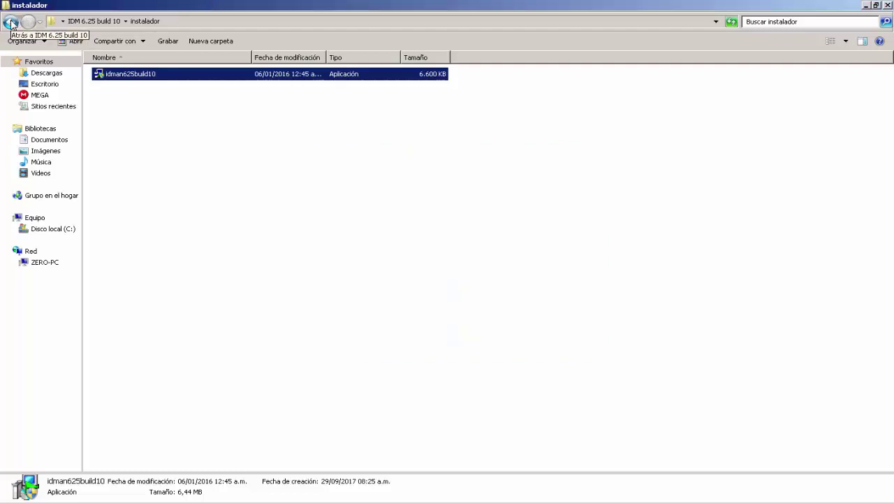
{"action": "left_click", "coordinate": [11, 21]}
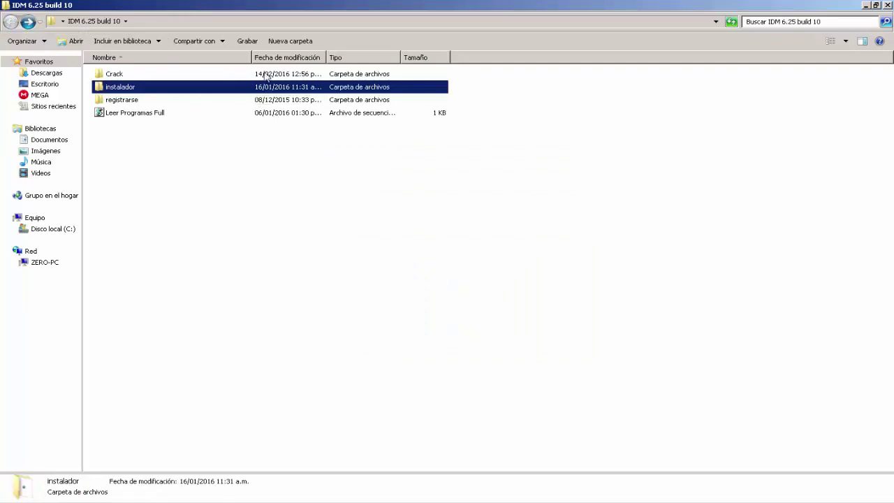
{"action": "double_click", "coordinate": [115, 75]}
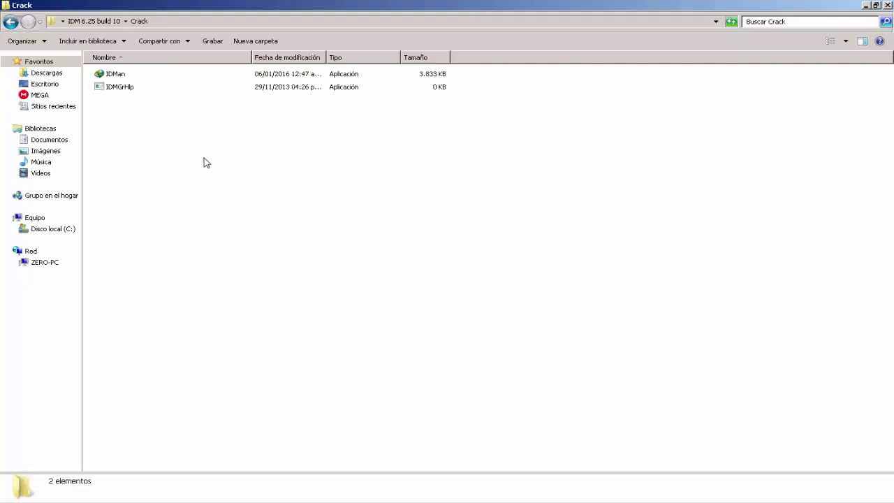
{"action": "left_click_drag", "start_coordinate": [208, 160], "coordinate": [117, 68]}
{"action": "right_click", "coordinate": [139, 84]}
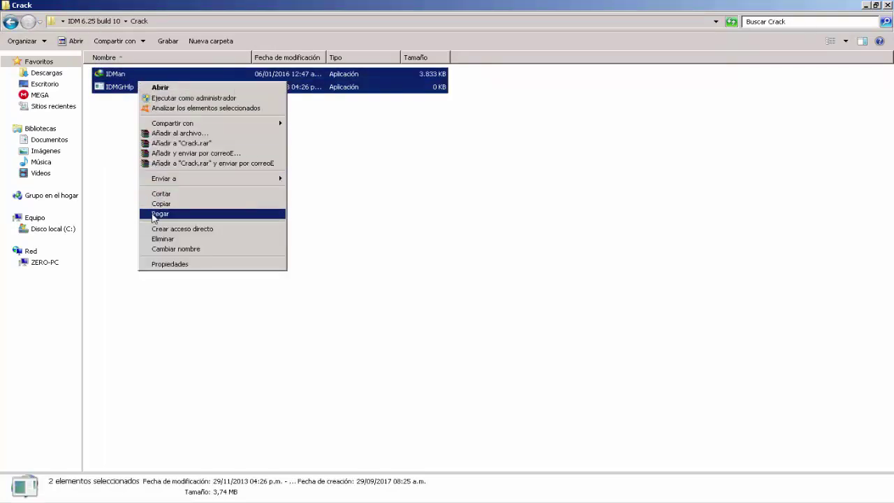
{"action": "key", "text": "Up"}
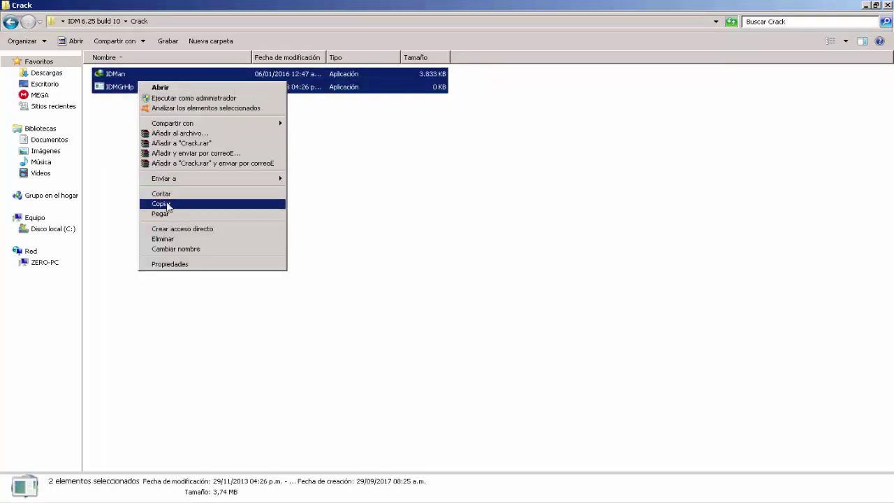
{"action": "key", "text": "Return"}
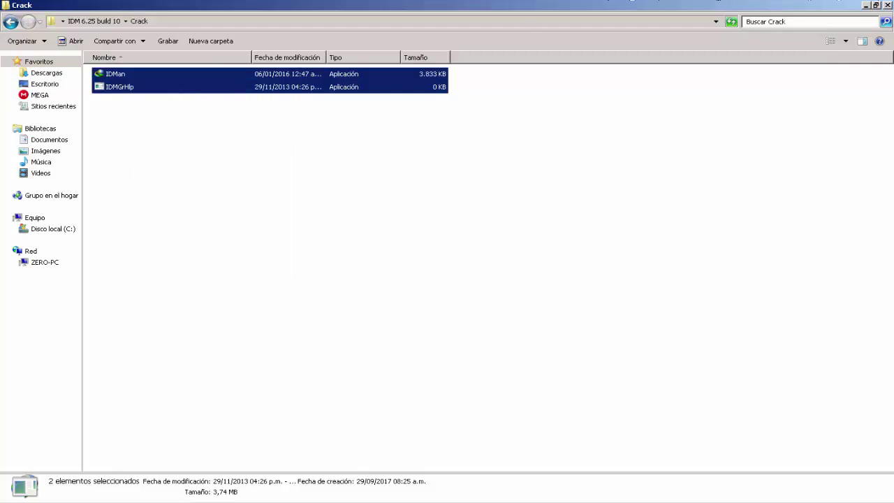
Step: Move the finished setup dialog aside on the desktop and open the file location of the Internet Download Manager shortcut
{"action": "left_click", "coordinate": [867, 6]}
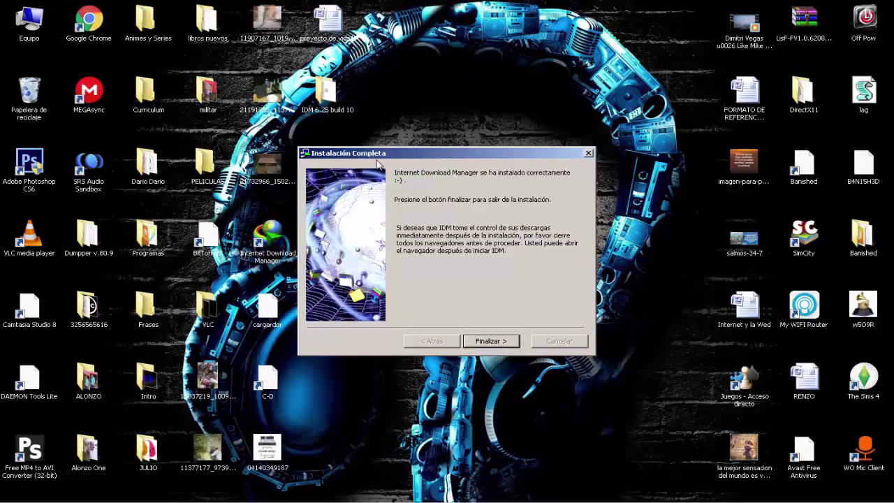
{"action": "left_click_drag", "start_coordinate": [374, 157], "coordinate": [557, 140]}
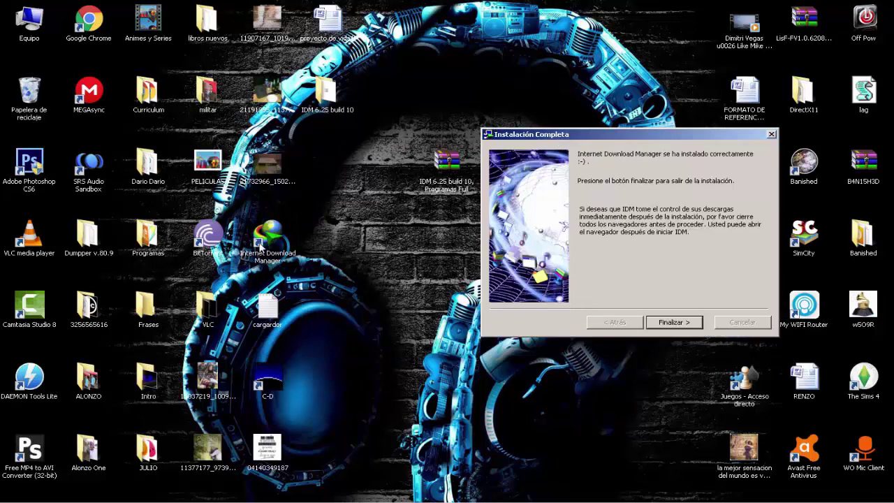
{"action": "left_click", "coordinate": [260, 246]}
{"action": "right_click", "coordinate": [260, 246]}
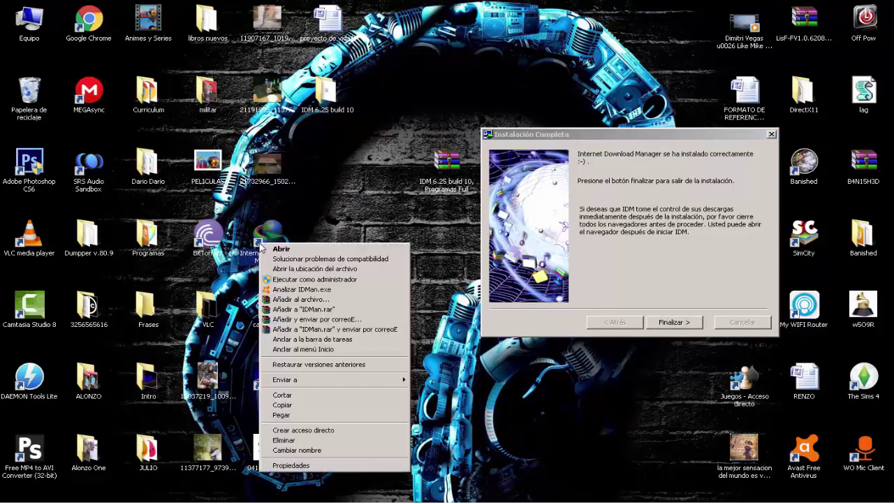
{"action": "left_click", "coordinate": [313, 270]}
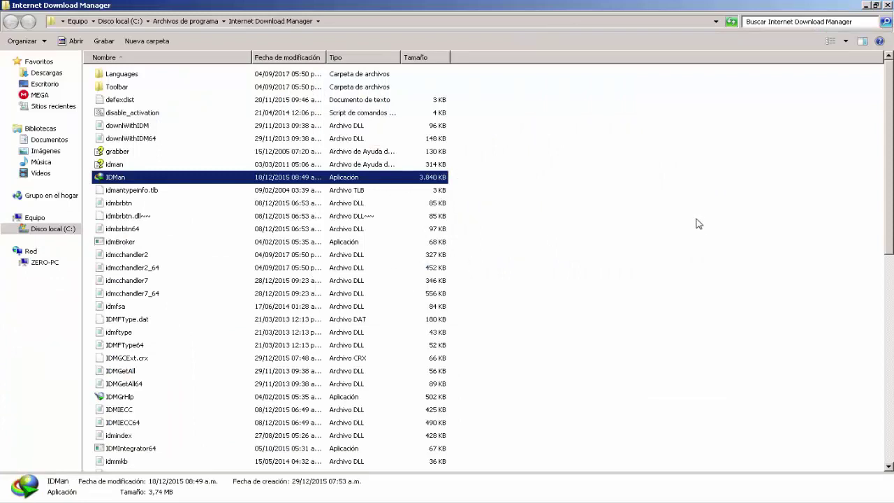
Step: Try to paste the copied IDMan and IDMGrHlp files into the Internet Download Manager program folder, then cancel the file replacement
{"action": "right_click", "coordinate": [544, 106]}
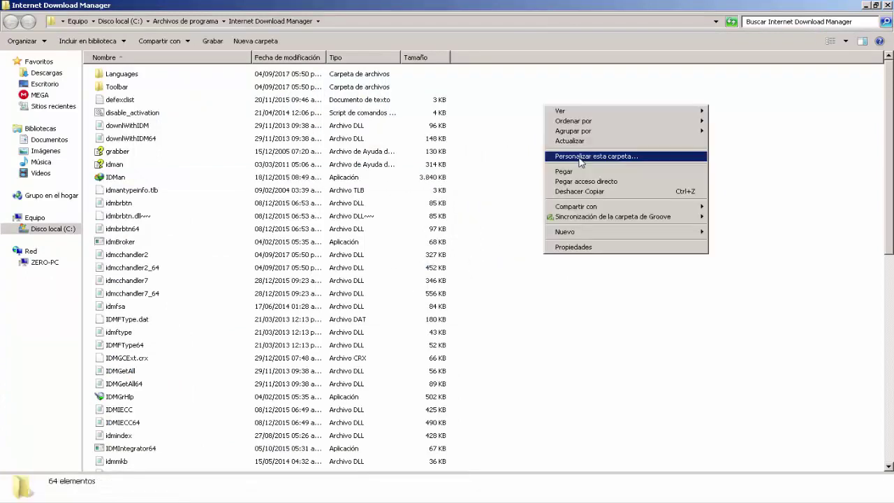
{"action": "left_click", "coordinate": [563, 172]}
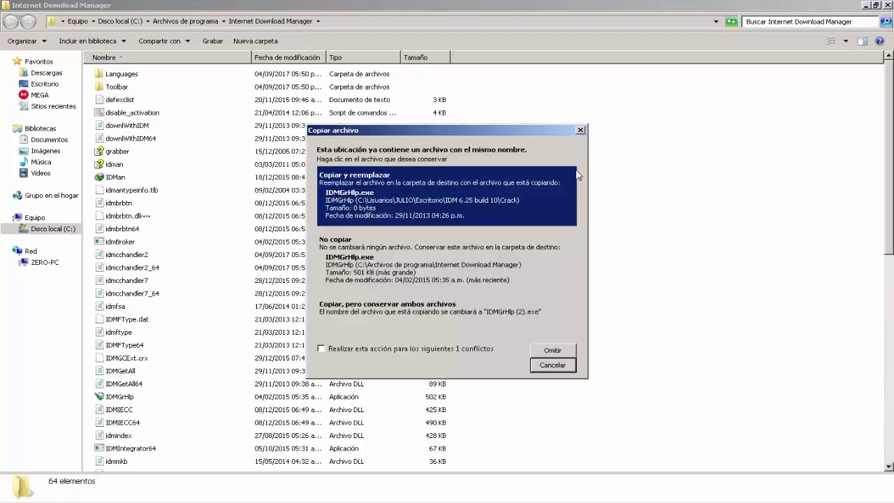
{"action": "left_click", "coordinate": [551, 369]}
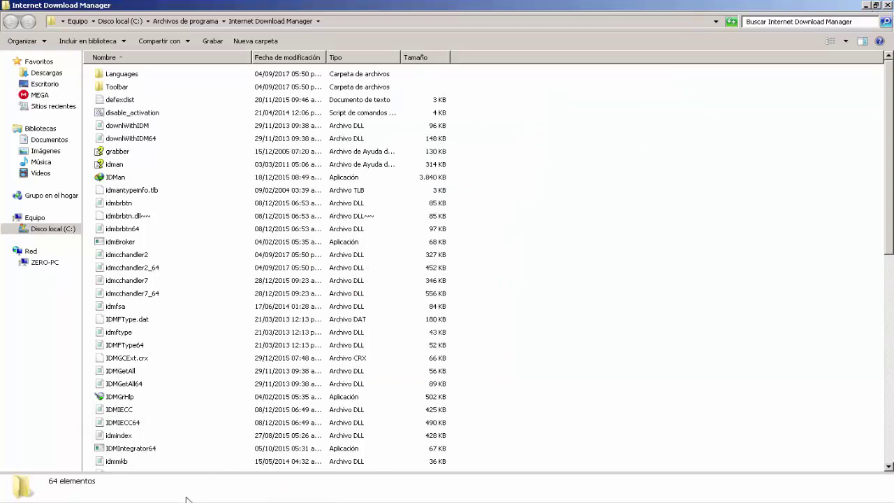
Step: Copy the disable_activation and registrar files from the registrarse folder inside IDM 6.25 build 10
{"action": "left_click", "coordinate": [42, 499]}
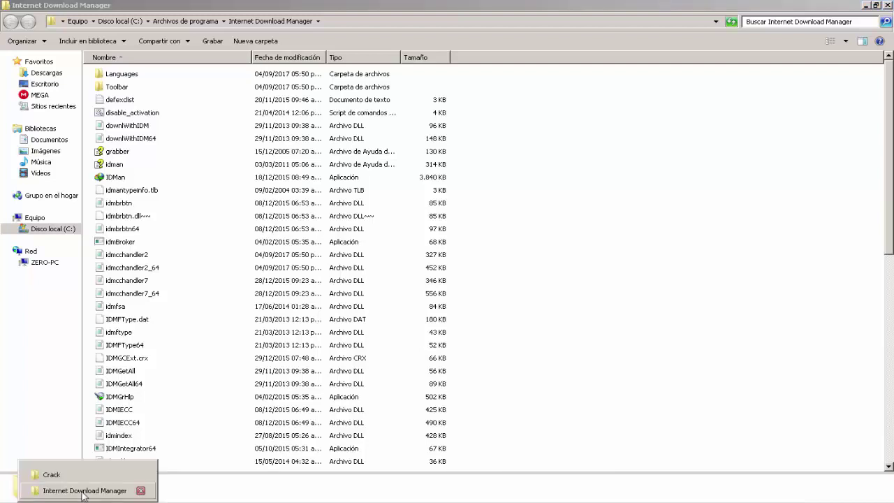
{"action": "left_click", "coordinate": [82, 475]}
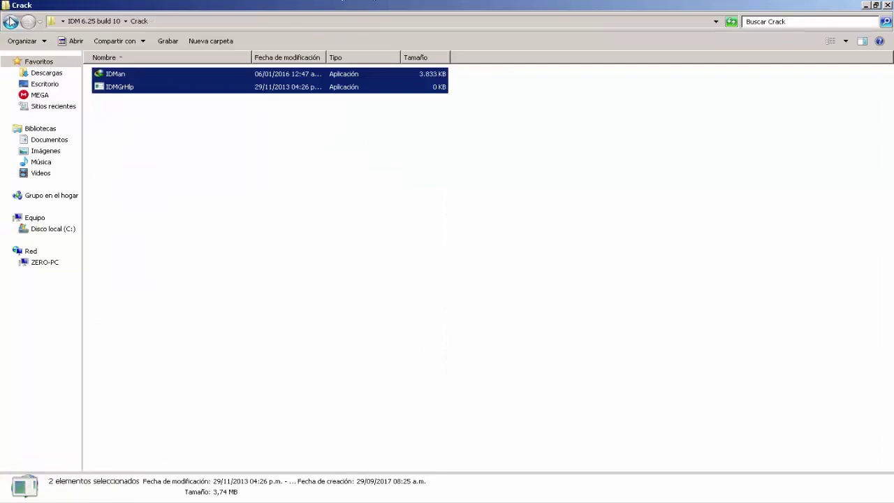
{"action": "left_click", "coordinate": [10, 21]}
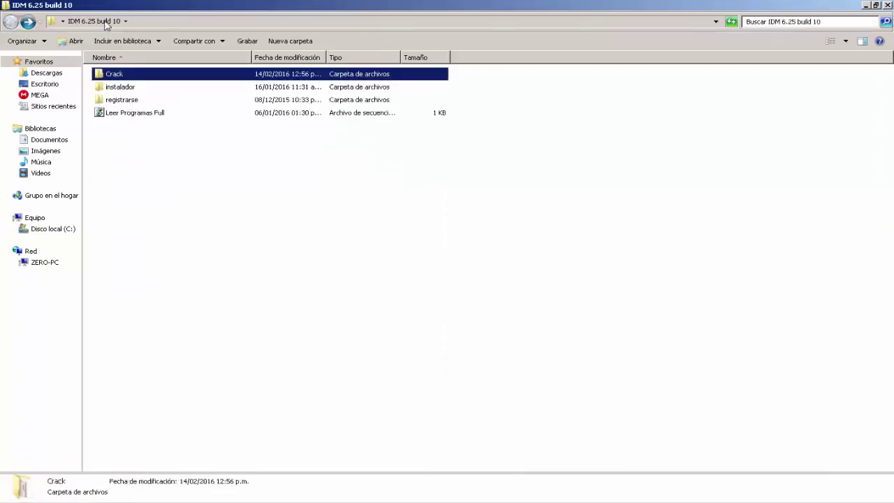
{"action": "double_click", "coordinate": [134, 101]}
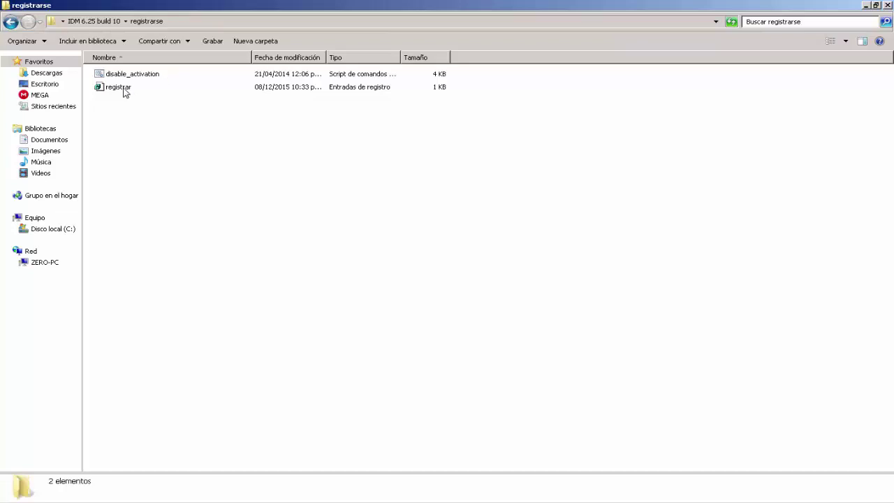
{"action": "left_click_drag", "start_coordinate": [154, 183], "coordinate": [139, 82]}
{"action": "right_click", "coordinate": [139, 83]}
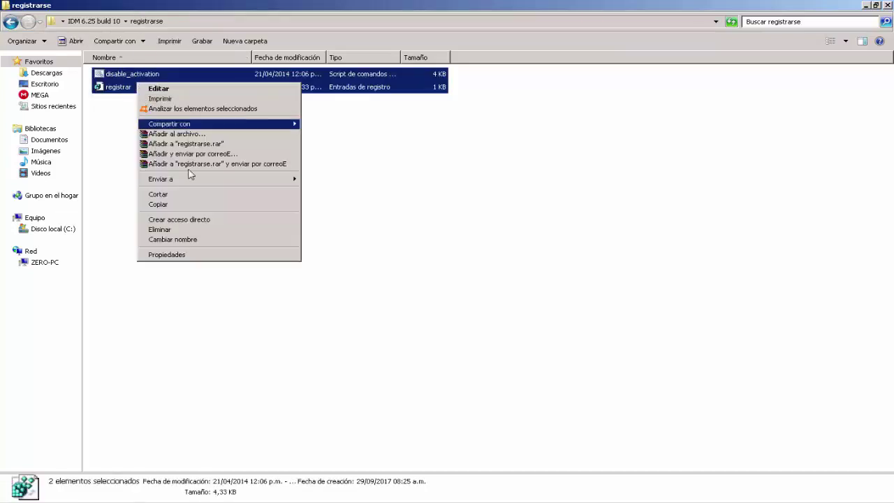
{"action": "left_click", "coordinate": [180, 204]}
{"action": "right_click", "coordinate": [136, 85]}
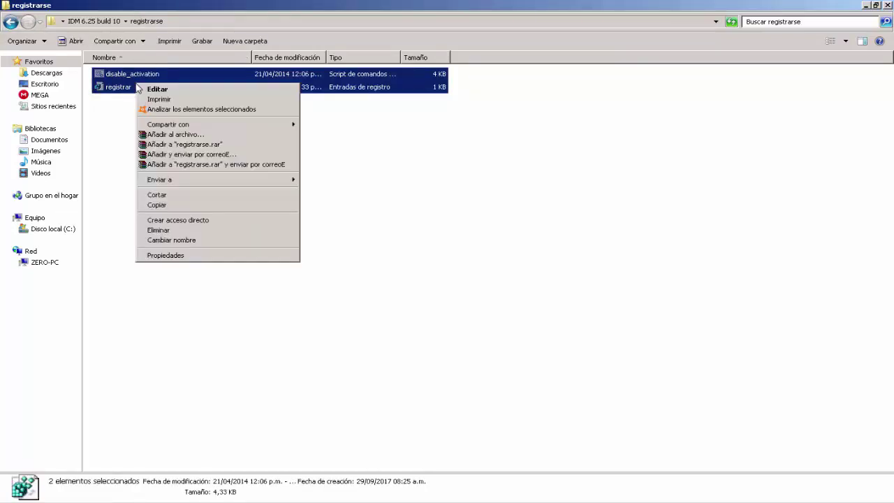
{"action": "left_click", "coordinate": [157, 205]}
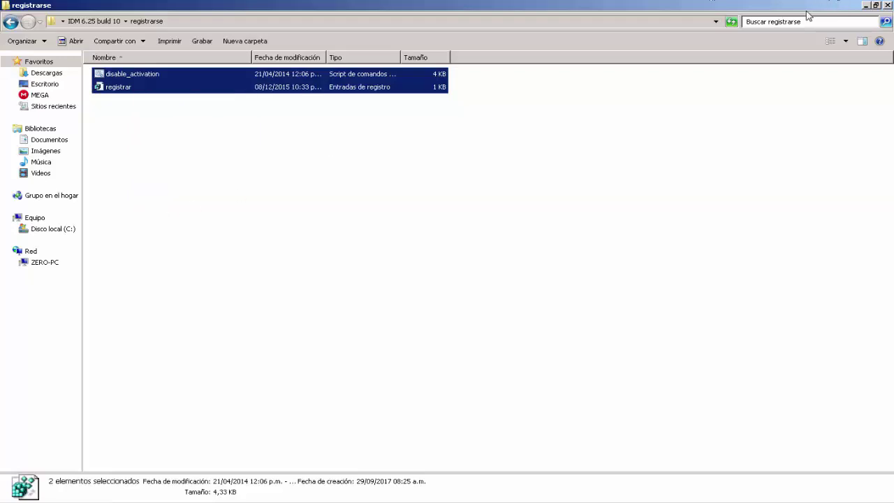
Step: Try to paste disable_activation and registrar into the Internet Download Manager program folder, then cancel the file replacement
{"action": "left_click", "coordinate": [866, 4]}
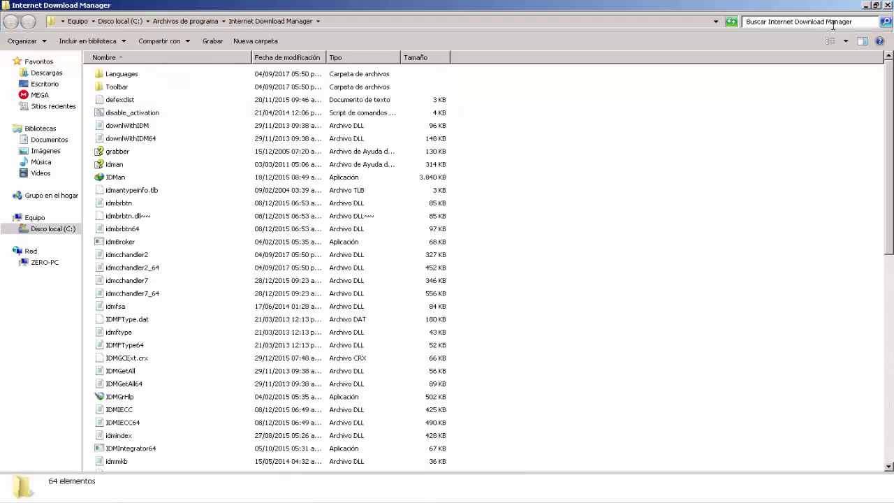
{"action": "right_click", "coordinate": [506, 201]}
{"action": "left_click", "coordinate": [535, 260]}
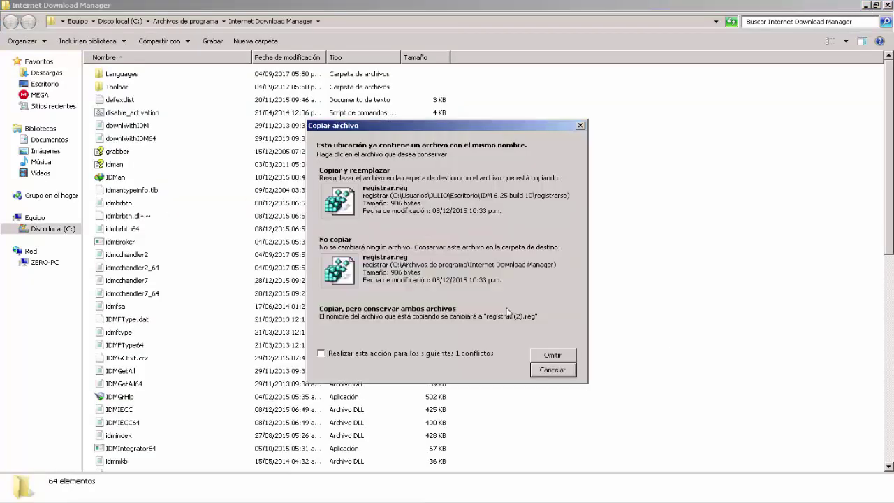
{"action": "left_click", "coordinate": [554, 371]}
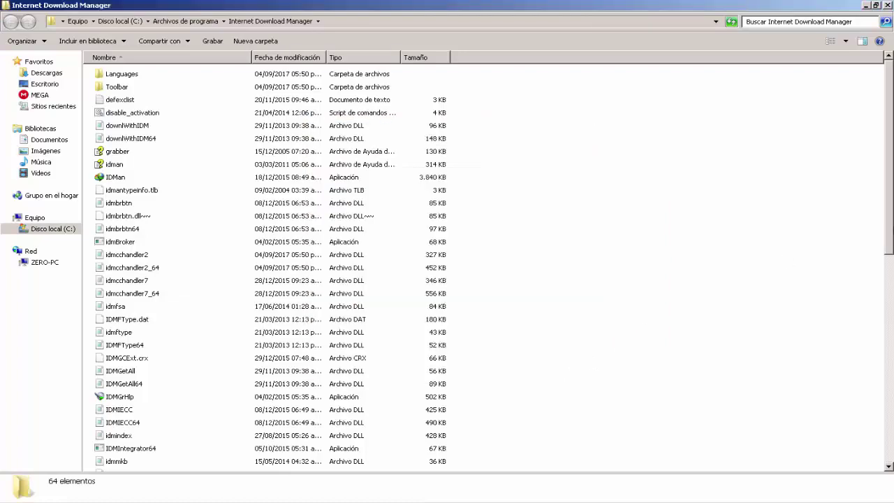
Step: Merge the registrar registry file from the Internet Download Manager program folder into the Windows Registry
{"action": "left_click_drag", "start_coordinate": [889, 244], "coordinate": [888, 449]}
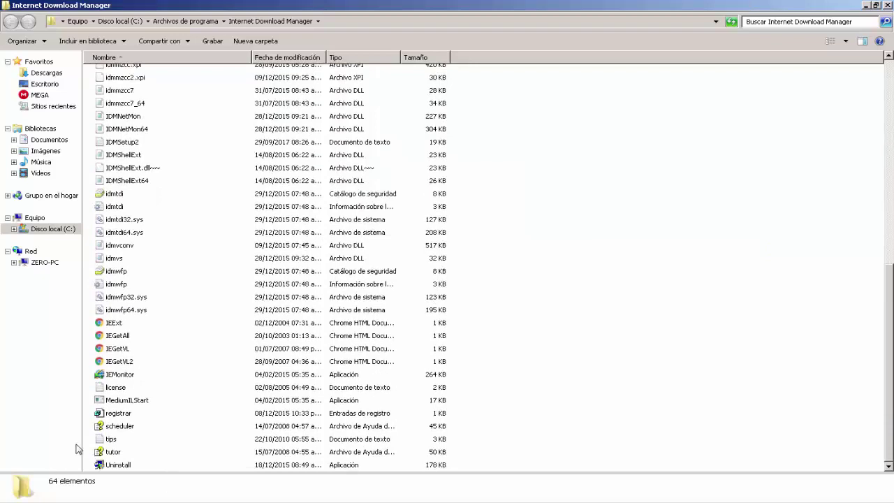
{"action": "left_click", "coordinate": [119, 416]}
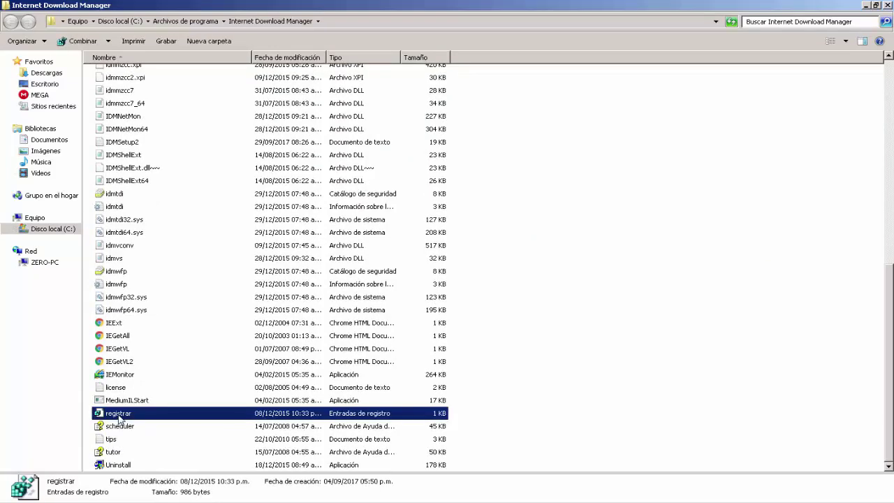
{"action": "double_click", "coordinate": [118, 415]}
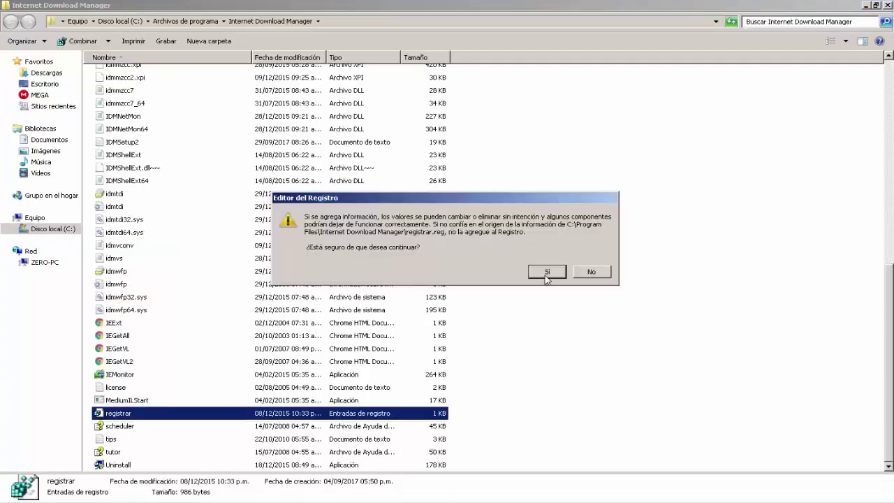
{"action": "left_click", "coordinate": [547, 272]}
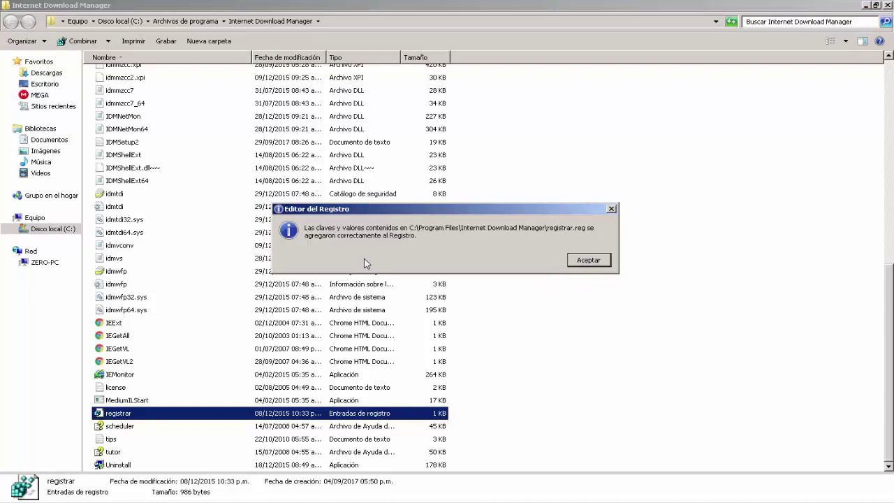
{"action": "left_click", "coordinate": [589, 261]}
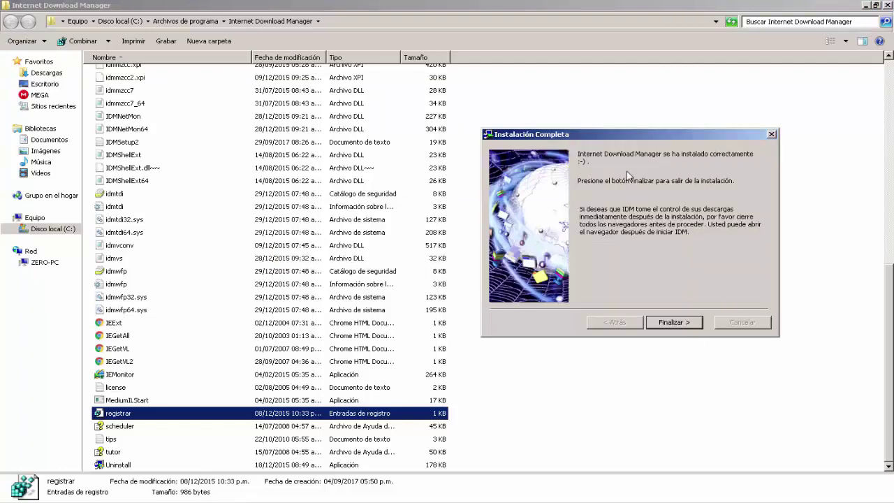
Step: Finish the Internet Download Manager setup wizard and close the program folder window
{"action": "left_click", "coordinate": [679, 323]}
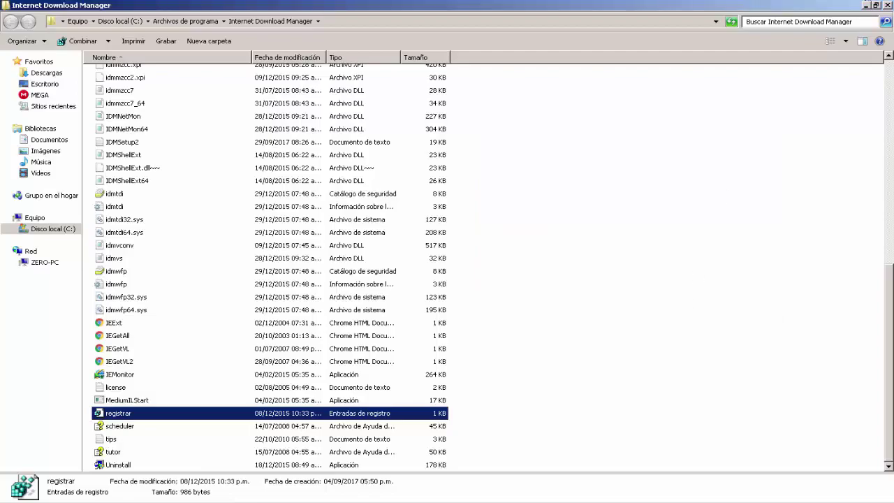
{"action": "left_click", "coordinate": [887, 5]}
Step: Launch Internet Download Manager from the desktop, check whether its Registrar option is available, and close the program
{"action": "left_click", "coordinate": [259, 246]}
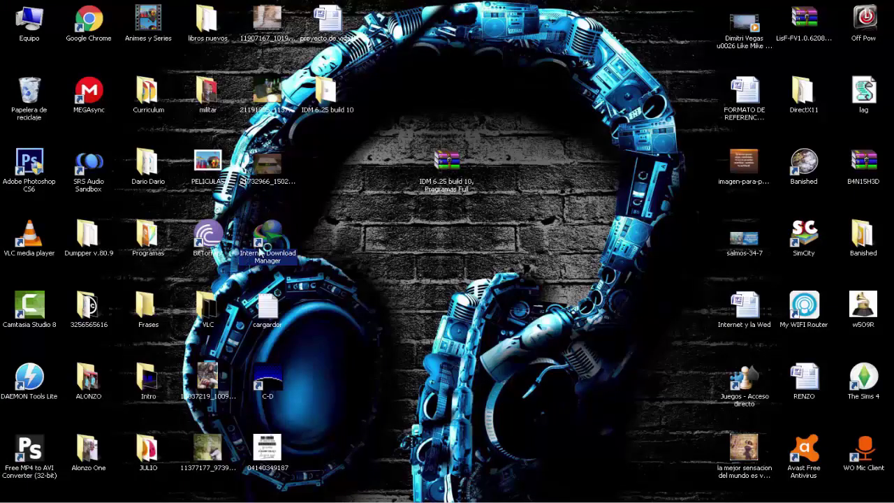
{"action": "double_click", "coordinate": [259, 245]}
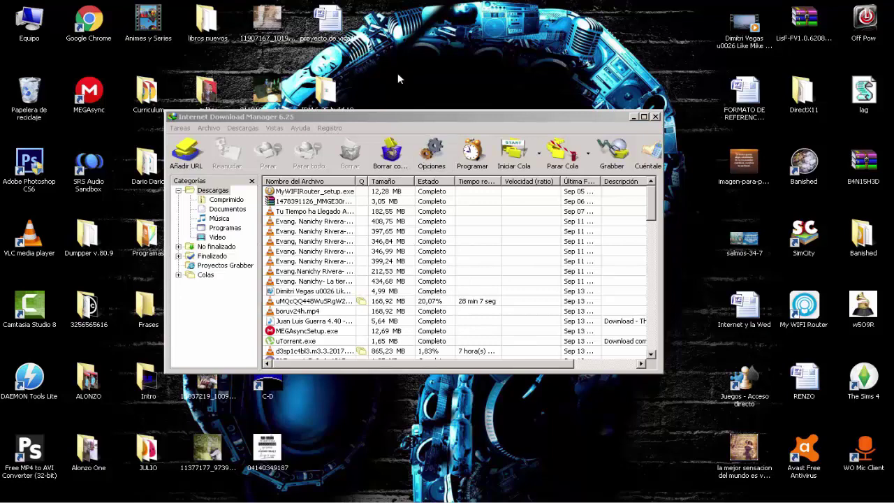
{"action": "left_click", "coordinate": [330, 128]}
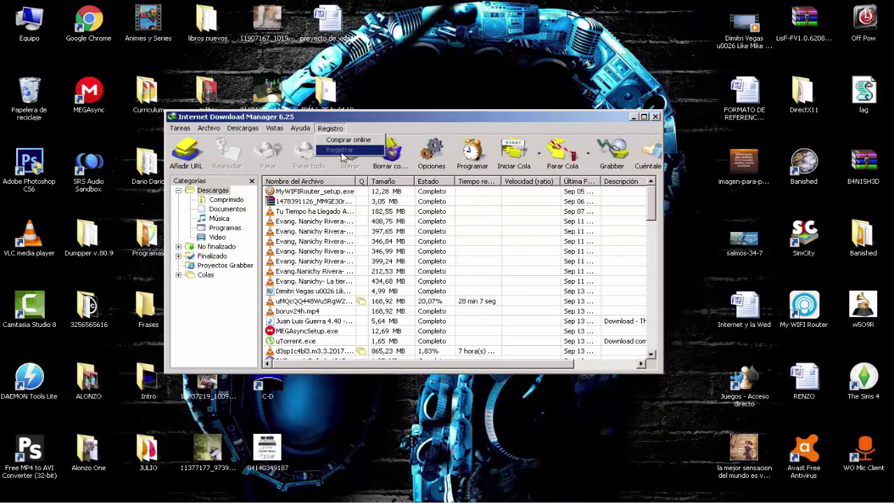
{"action": "left_click", "coordinate": [455, 125]}
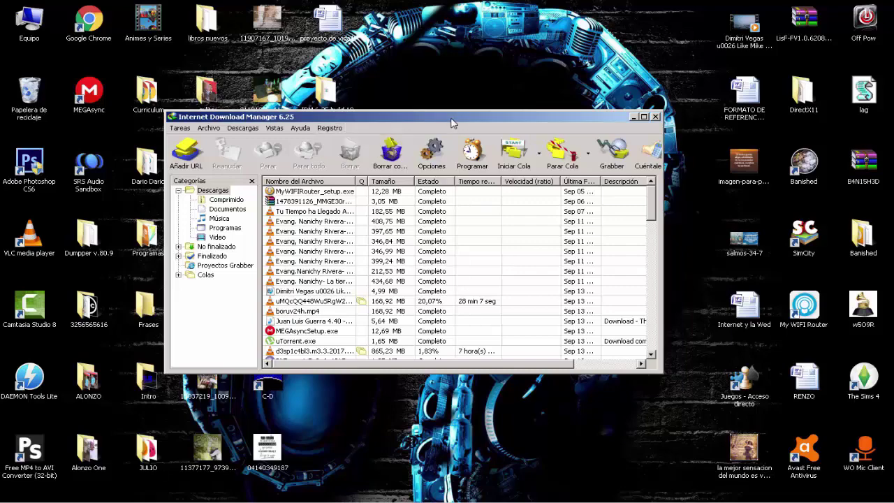
{"action": "left_click", "coordinate": [655, 116]}
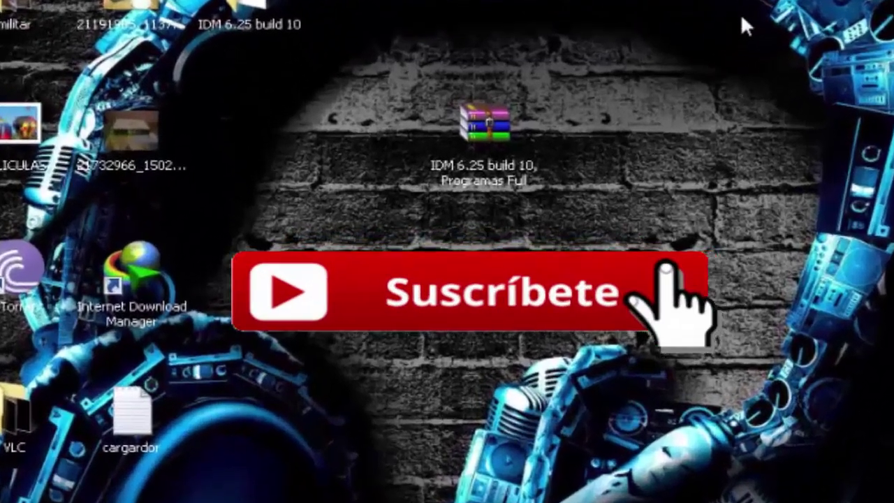